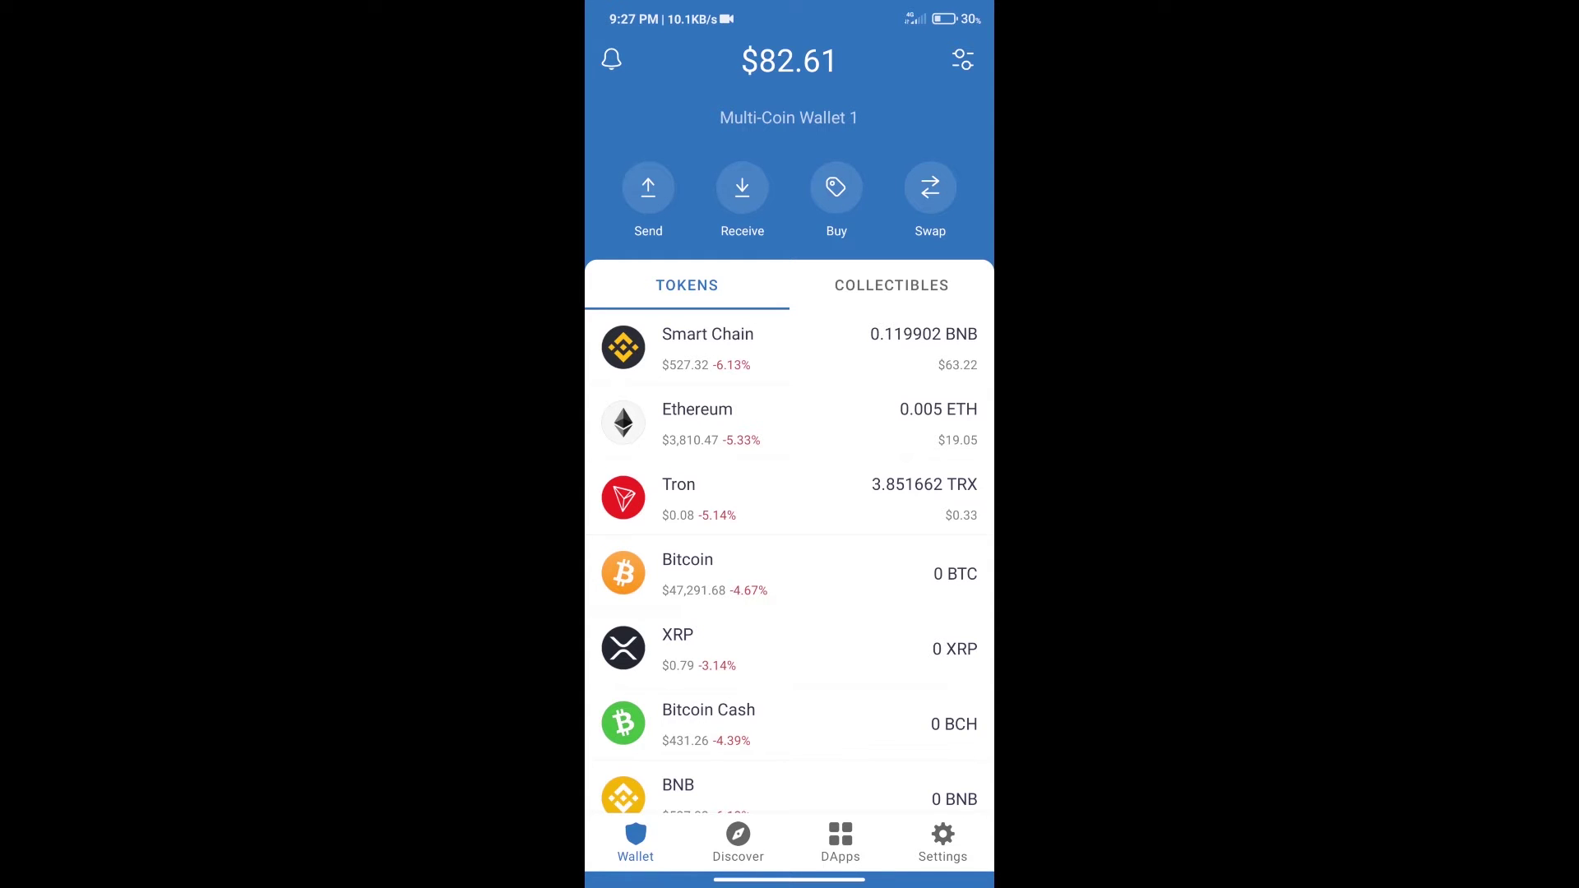
Step: Open the Buy token list from the wallet home screen
{"action": "left_click", "coordinate": [837, 188]}
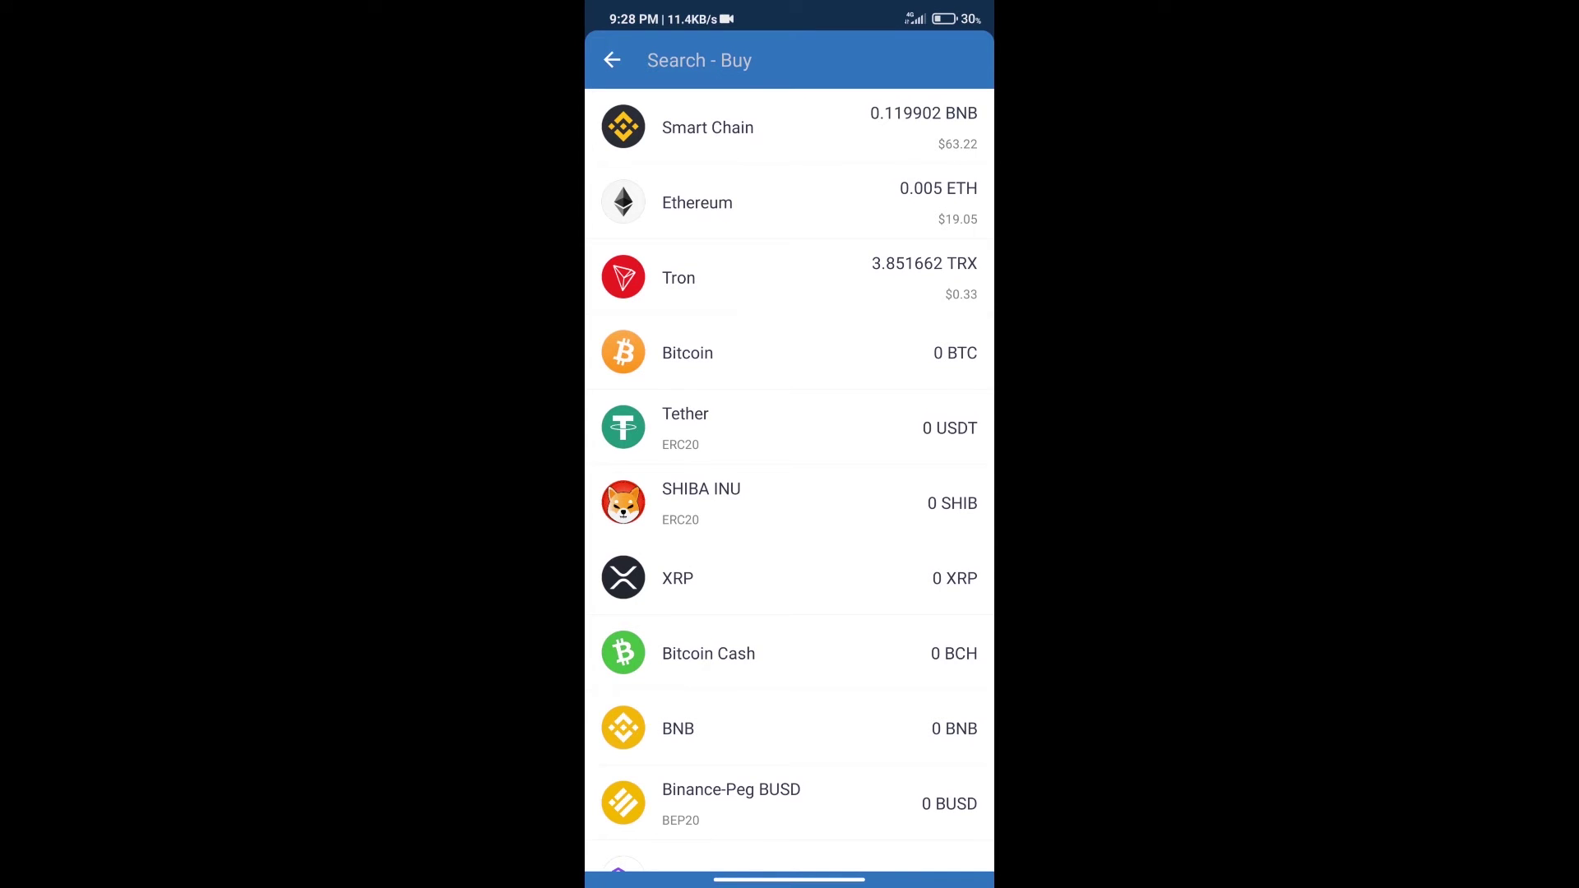
Step: Preview a $50 BNB purchase quote (about 0.091 BNB via MoonPay), then return home
{"action": "left_click", "coordinate": [740, 60]}
{"action": "type", "text": "bn"}
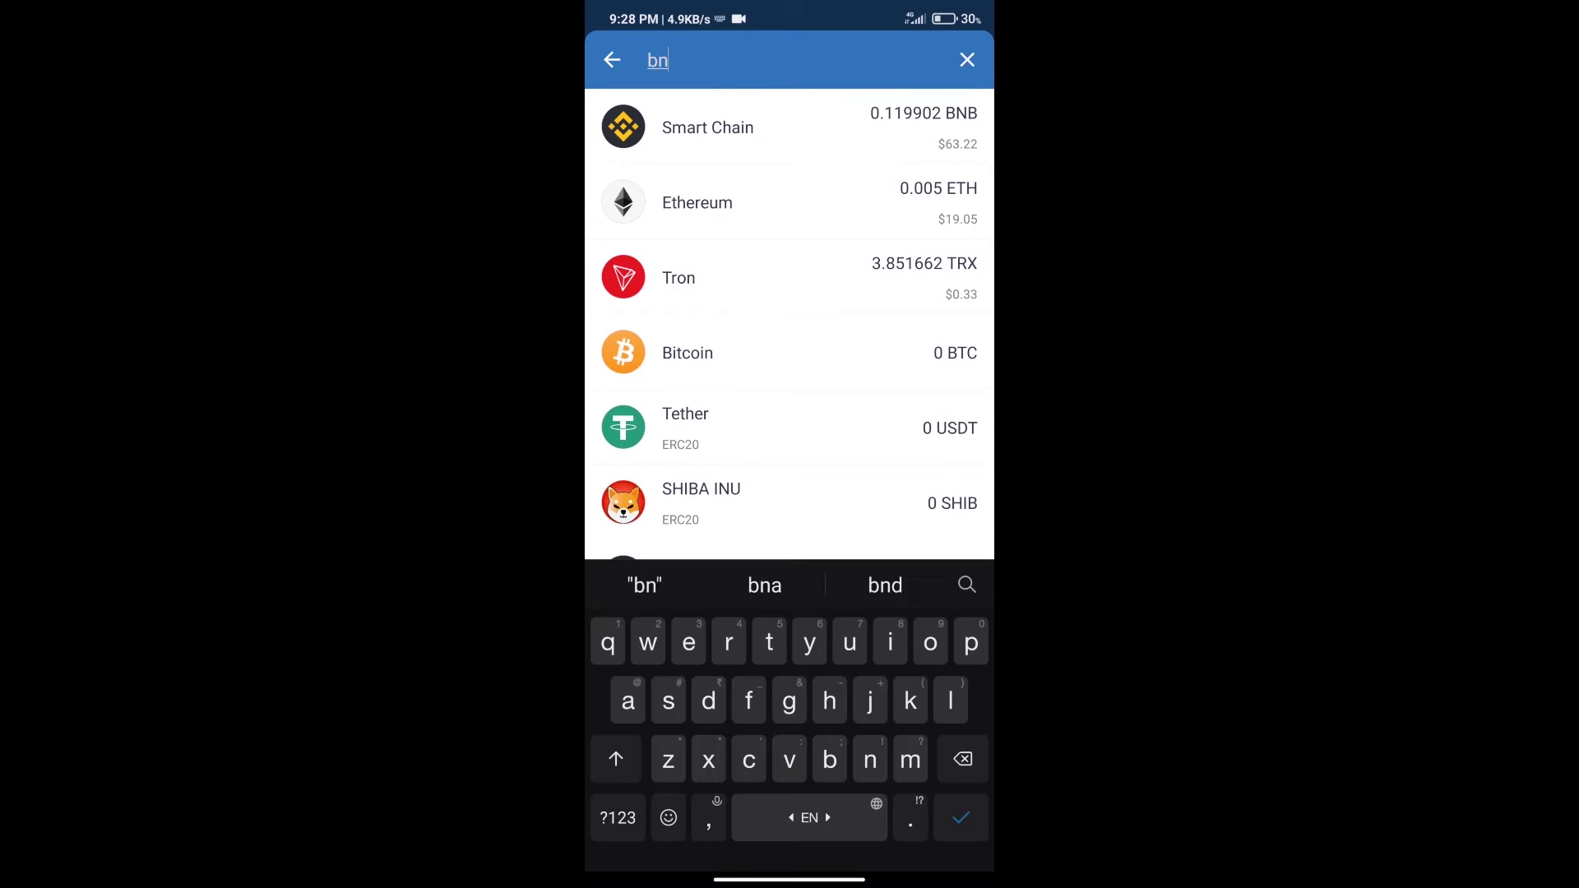
{"action": "type", "text": "b"}
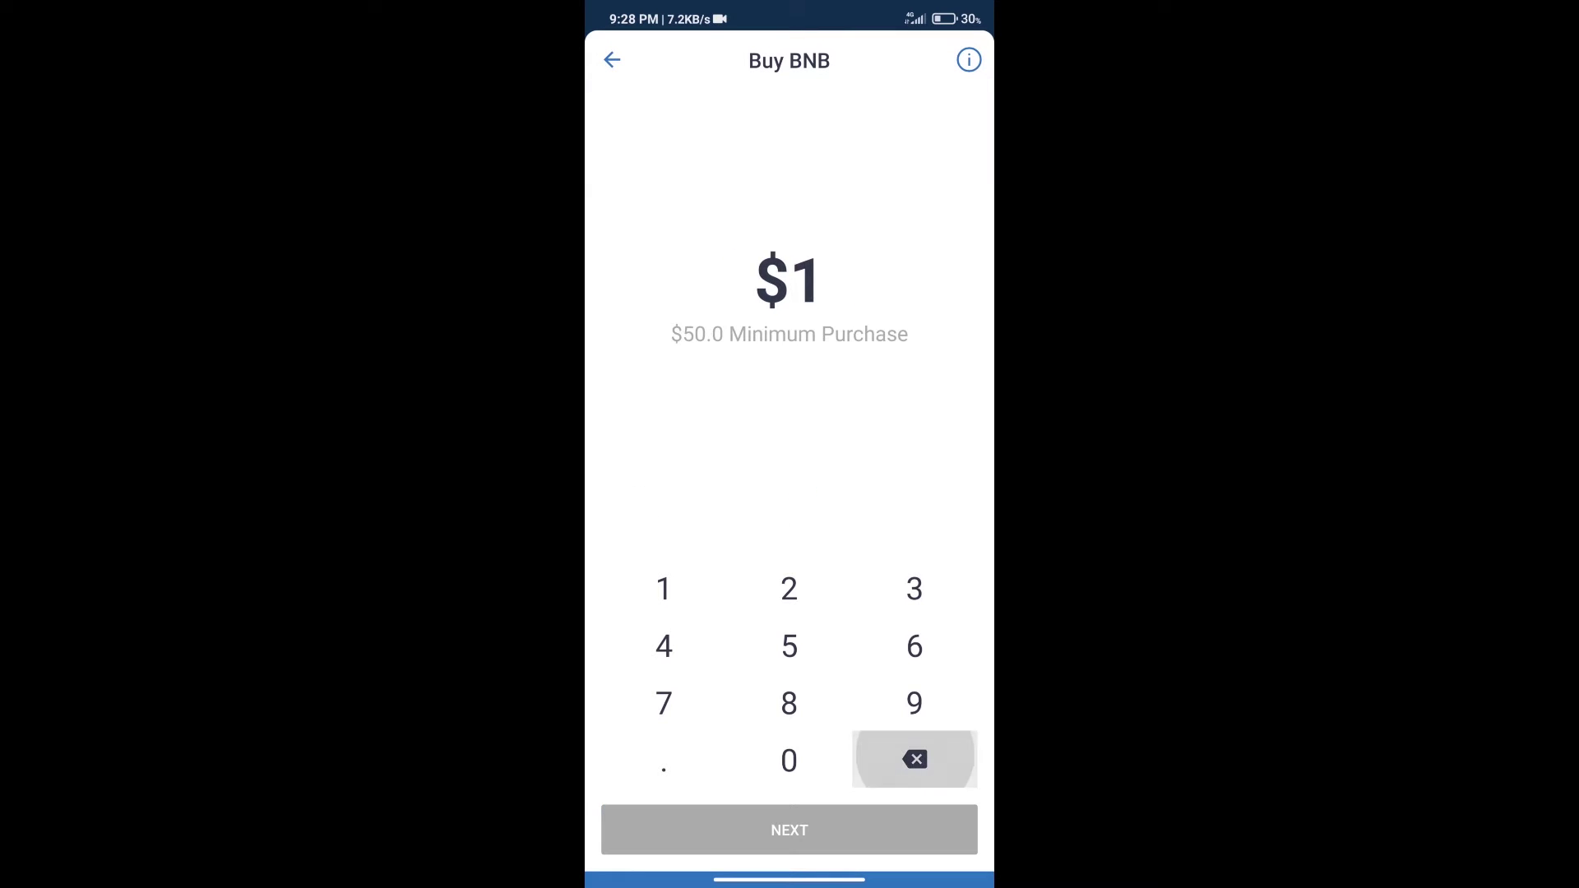
{"action": "left_click", "coordinate": [787, 646]}
{"action": "left_click", "coordinate": [789, 759]}
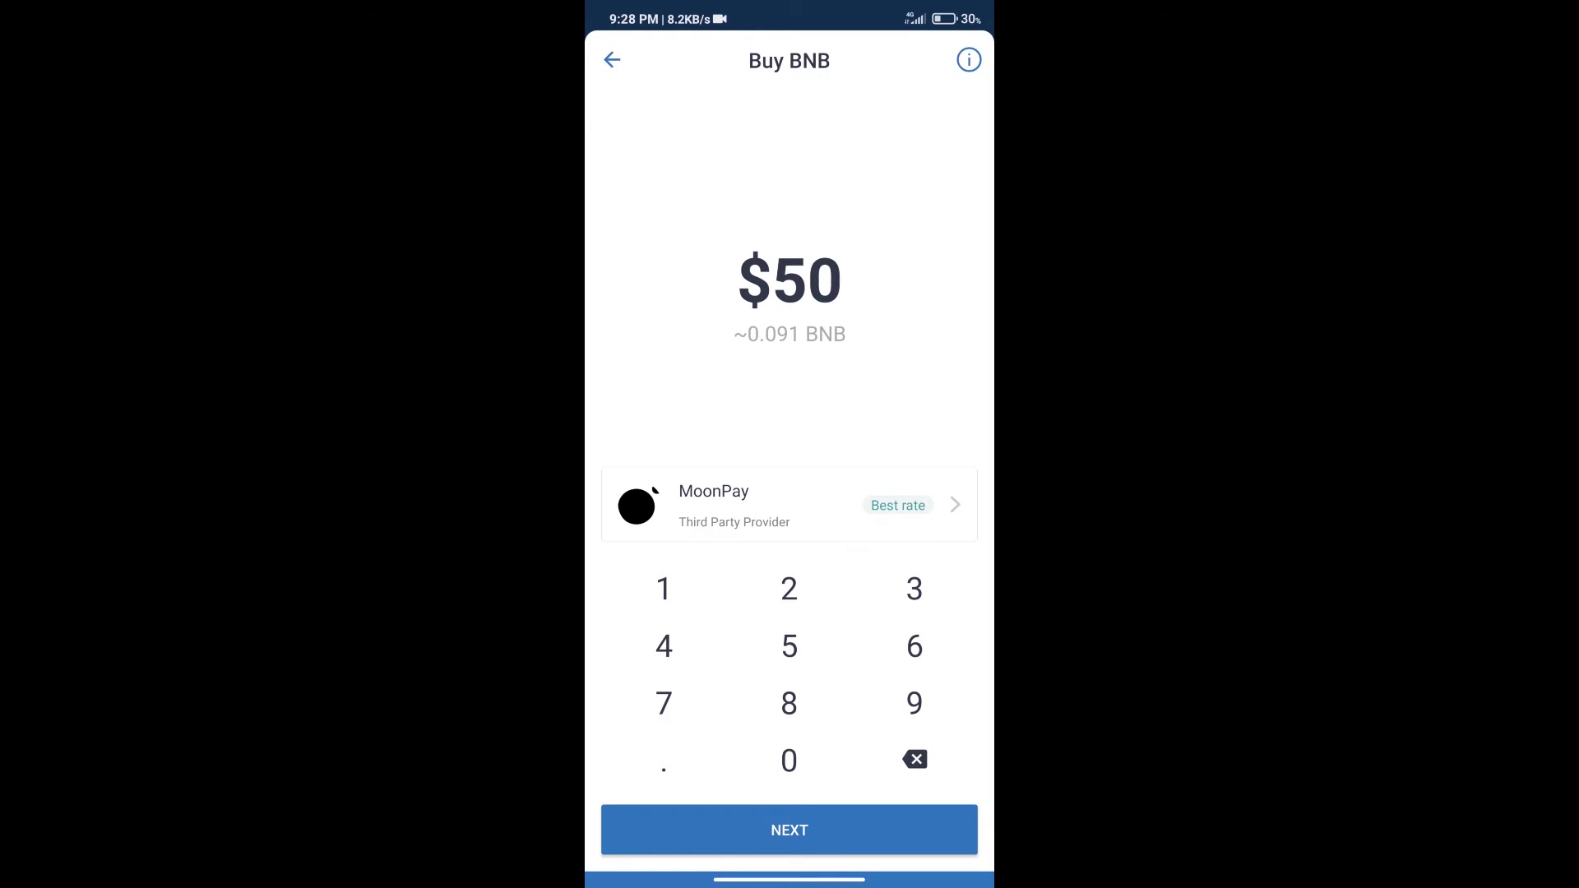
{"action": "left_click", "coordinate": [612, 59]}
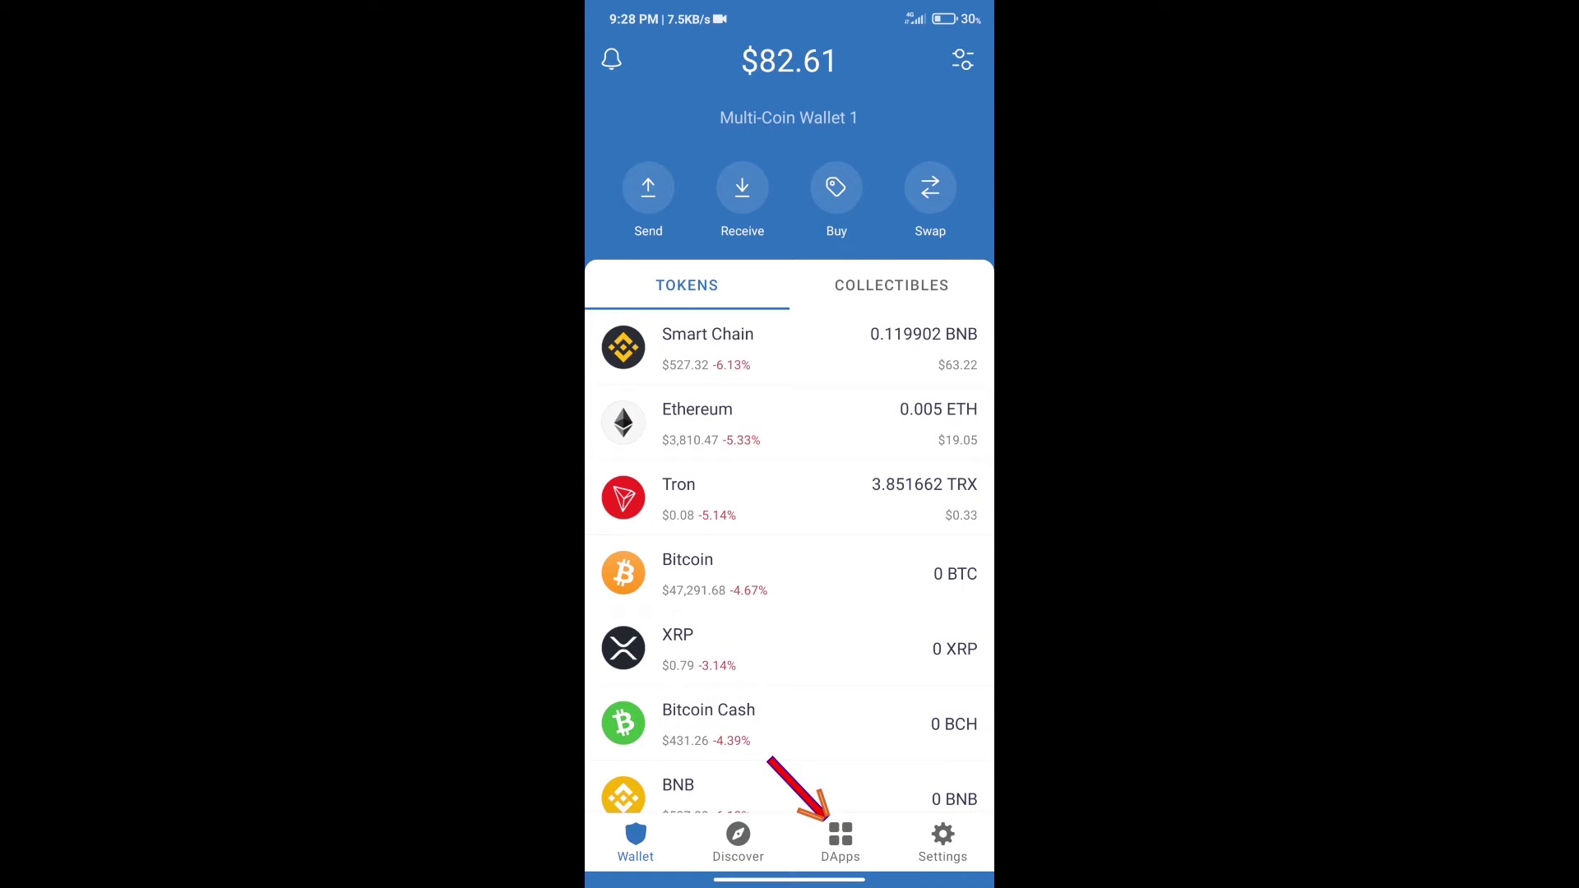
Step: Open PancakeSwap's BNB-to-CAKE swap page from the DApps browser
{"action": "left_click", "coordinate": [839, 841]}
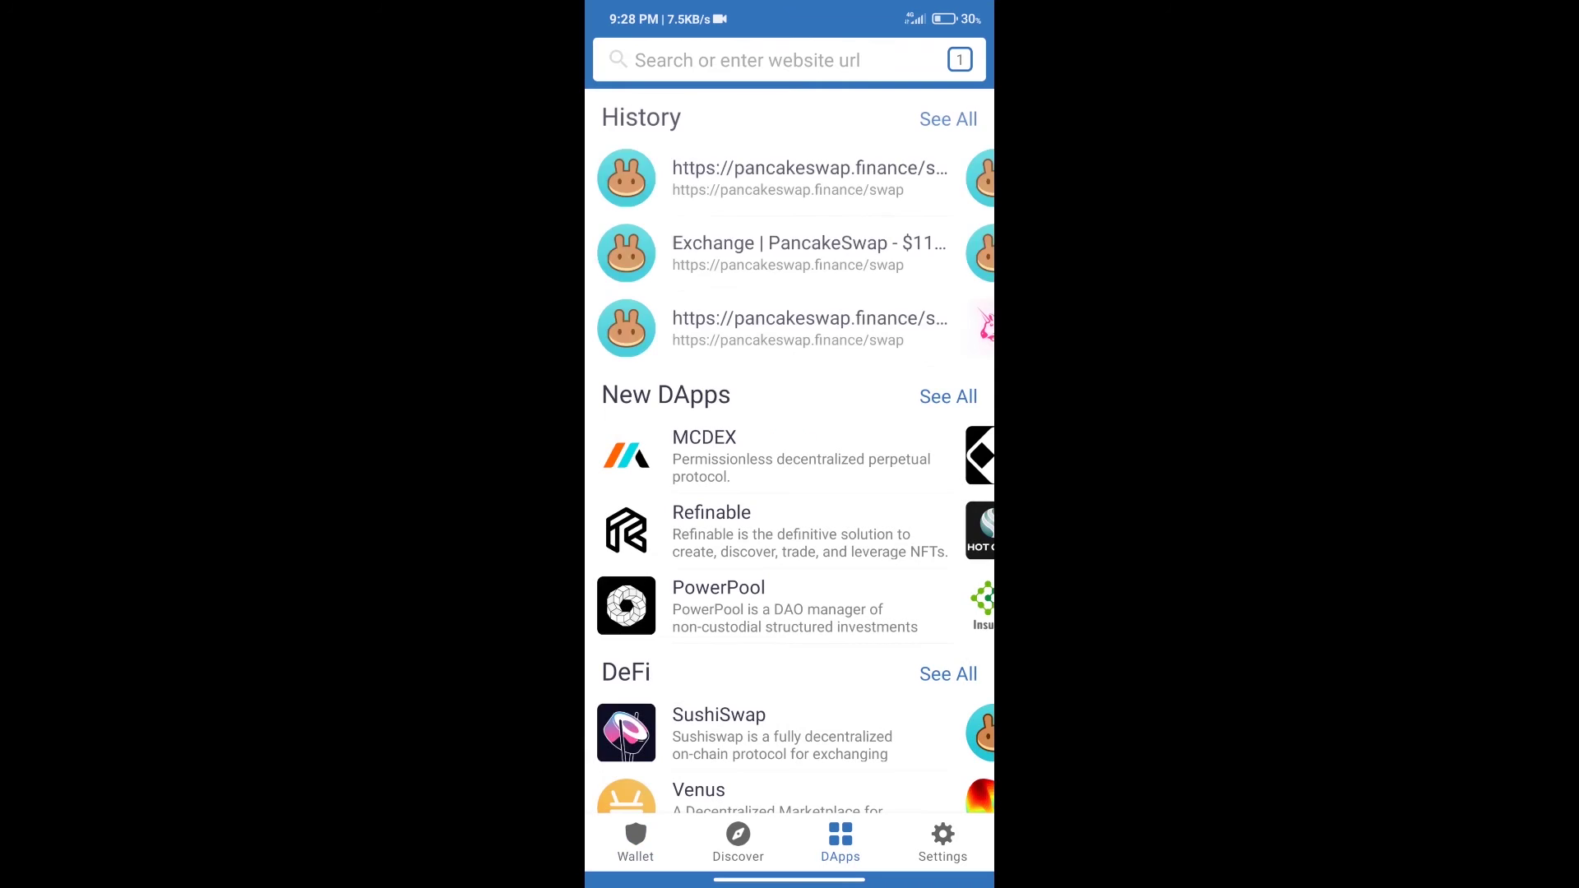
{"action": "scroll", "coordinate": [791, 494], "scroll_direction": "down", "scroll_amount": 5}
{"action": "scroll", "coordinate": [789, 495], "scroll_direction": "down", "scroll_amount": 3}
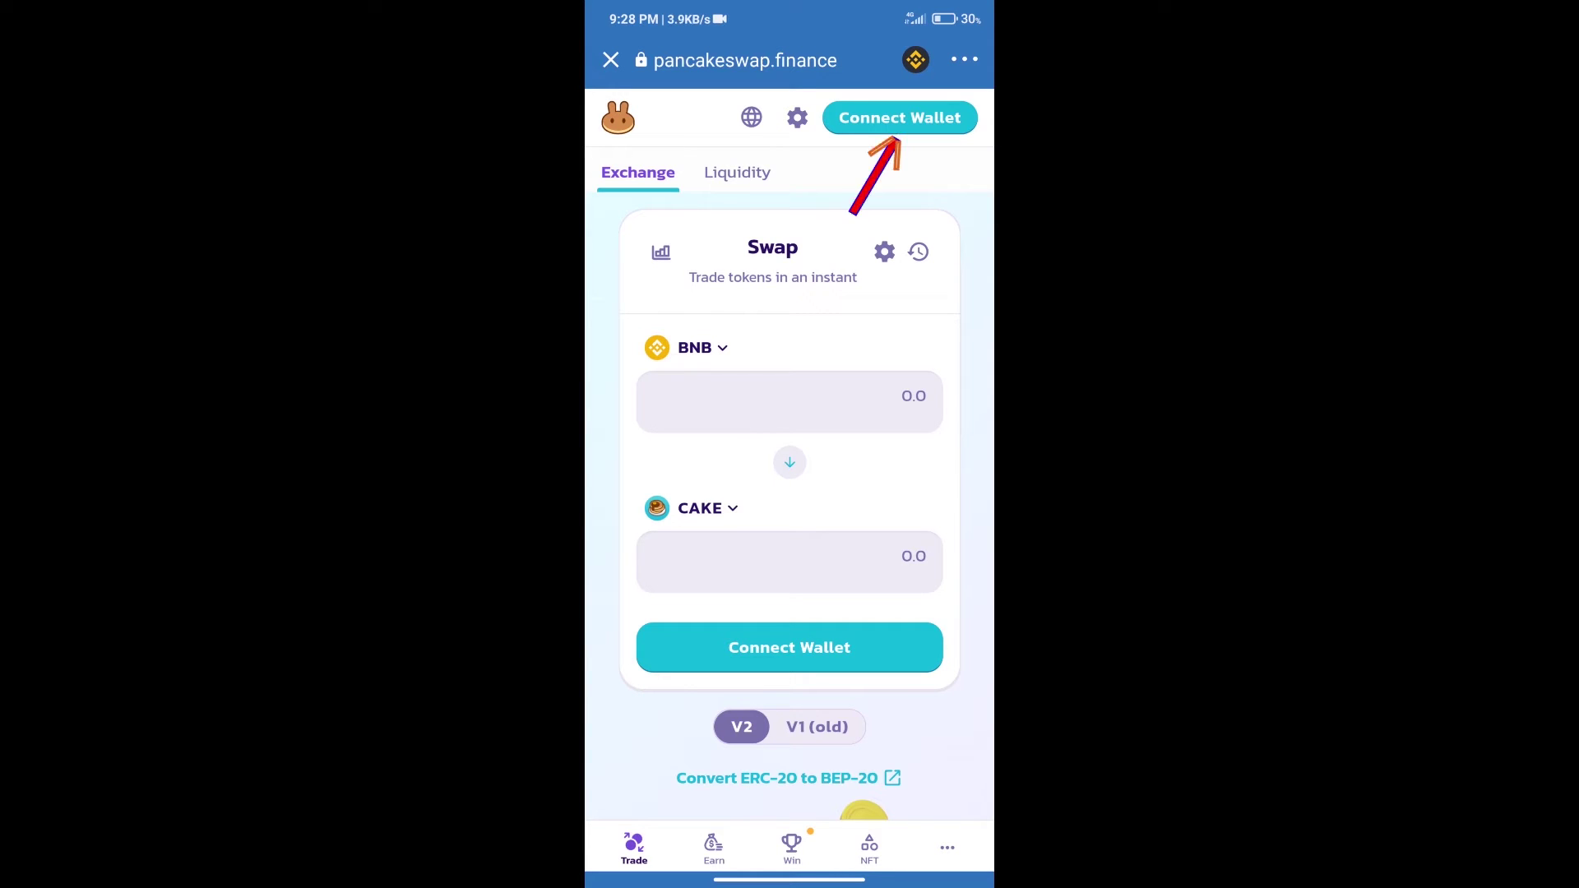
{"action": "left_click", "coordinate": [899, 118]}
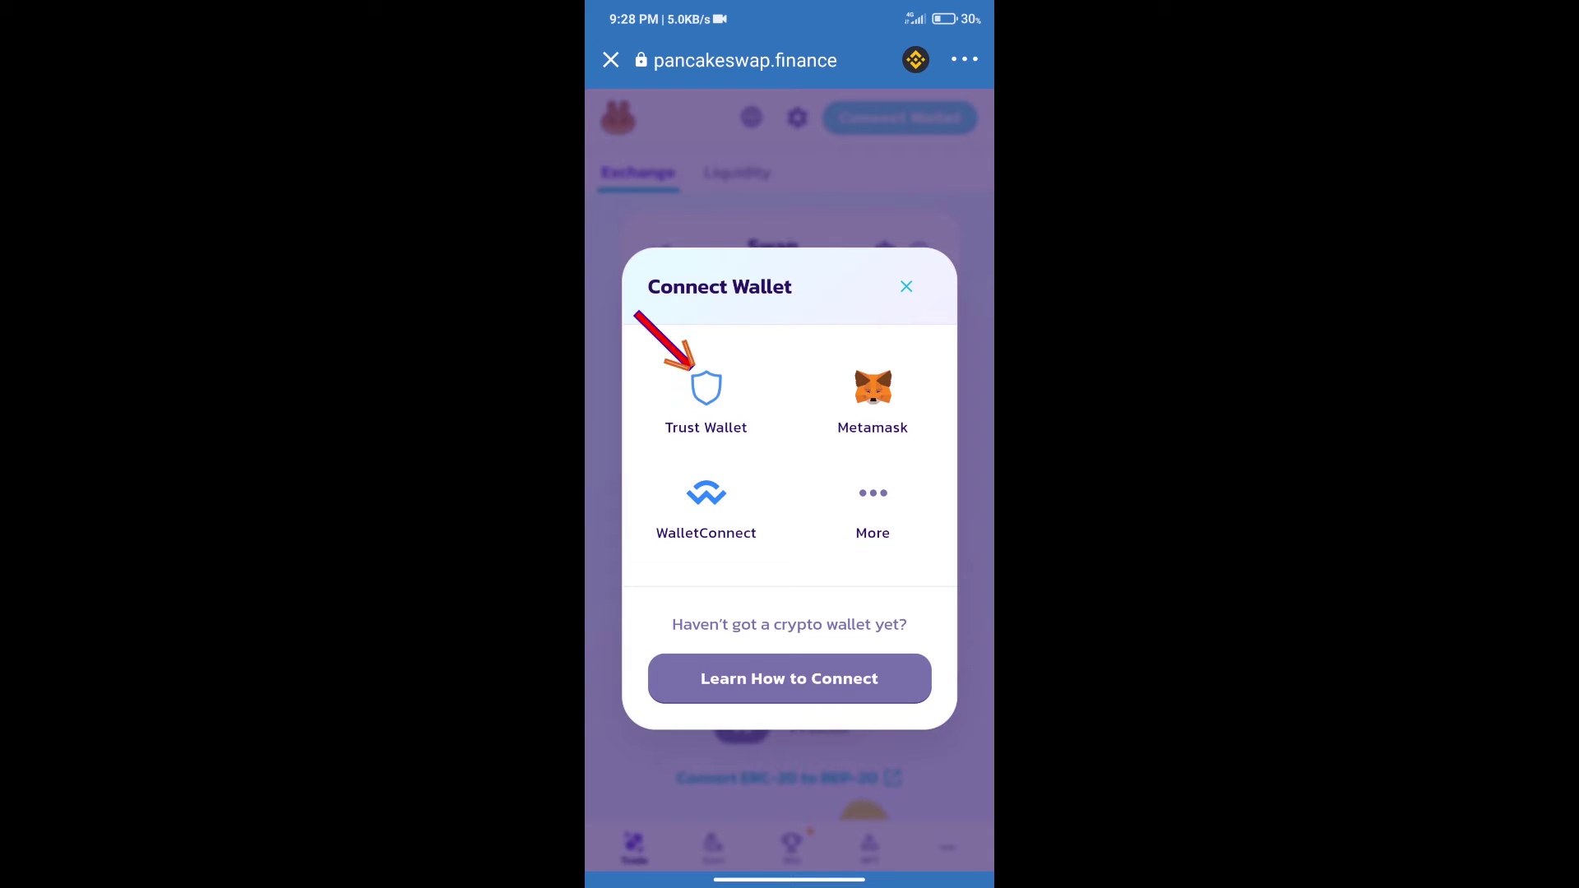
Step: Connect Trust Wallet and copy Dragon Kart's contract address from CoinMarketCap in Chrome
{"action": "left_click", "coordinate": [706, 397]}
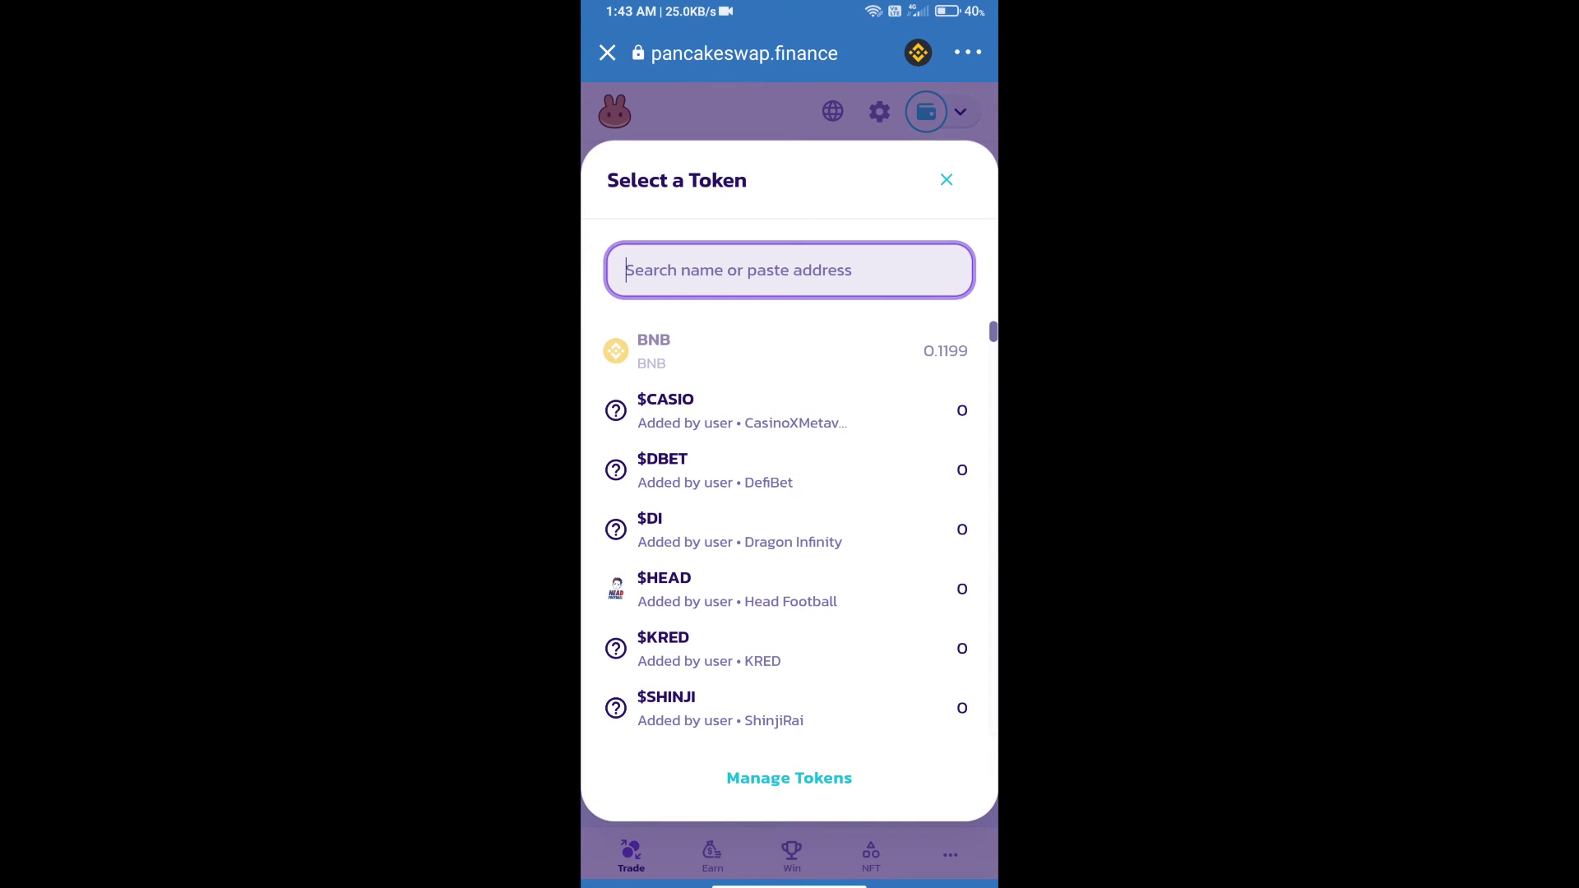
{"action": "left_click_drag", "start_coordinate": [789, 883], "coordinate": [789, 618]}
{"action": "left_click", "coordinate": [863, 518]}
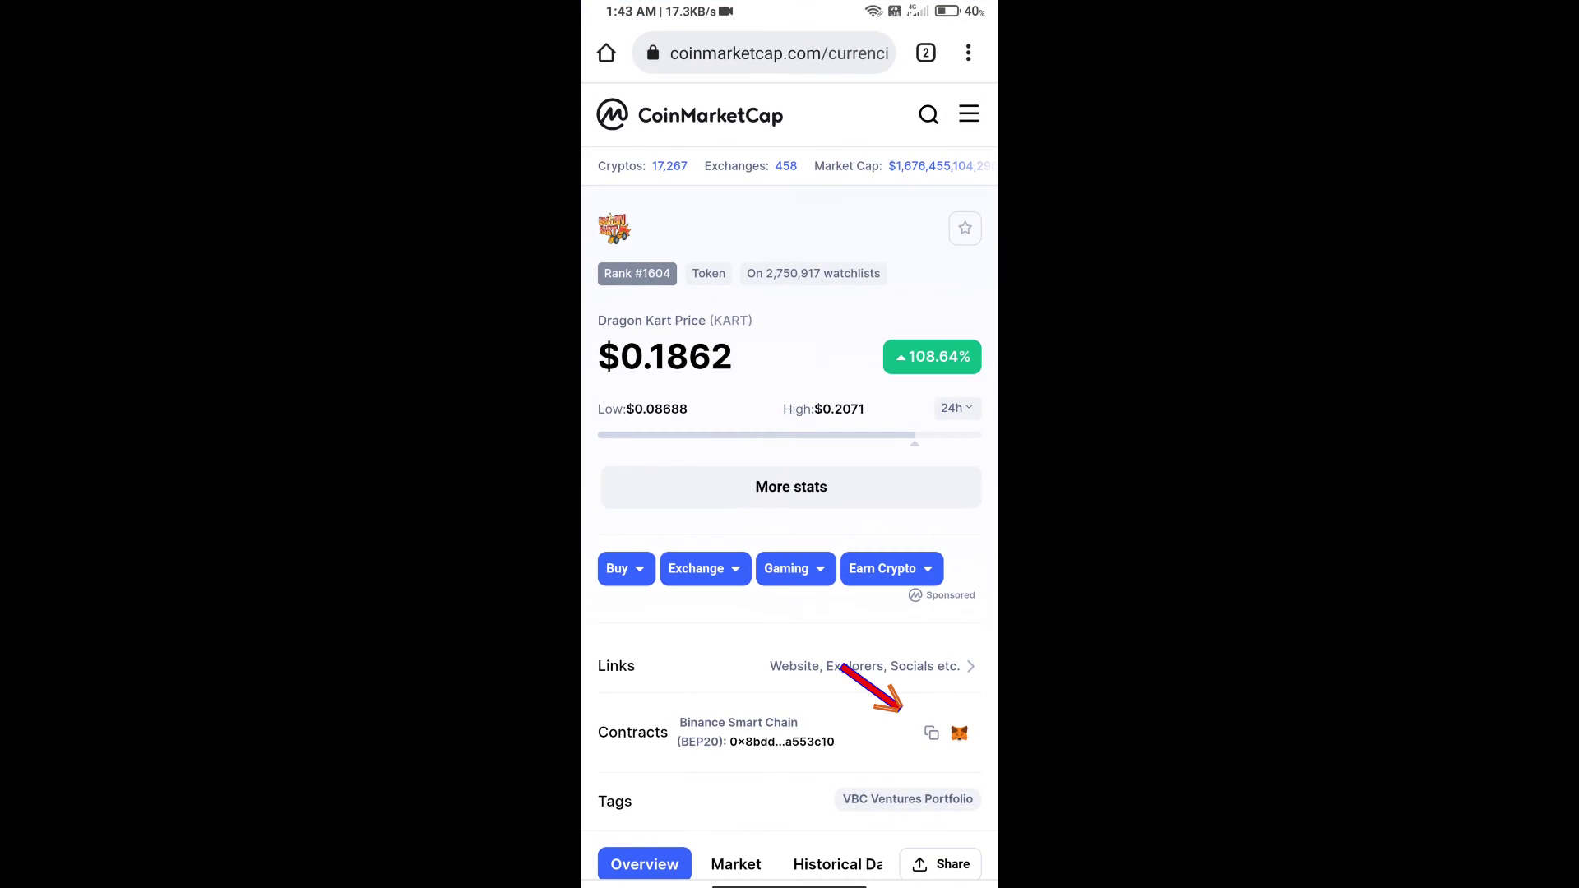
{"action": "left_click", "coordinate": [922, 715]}
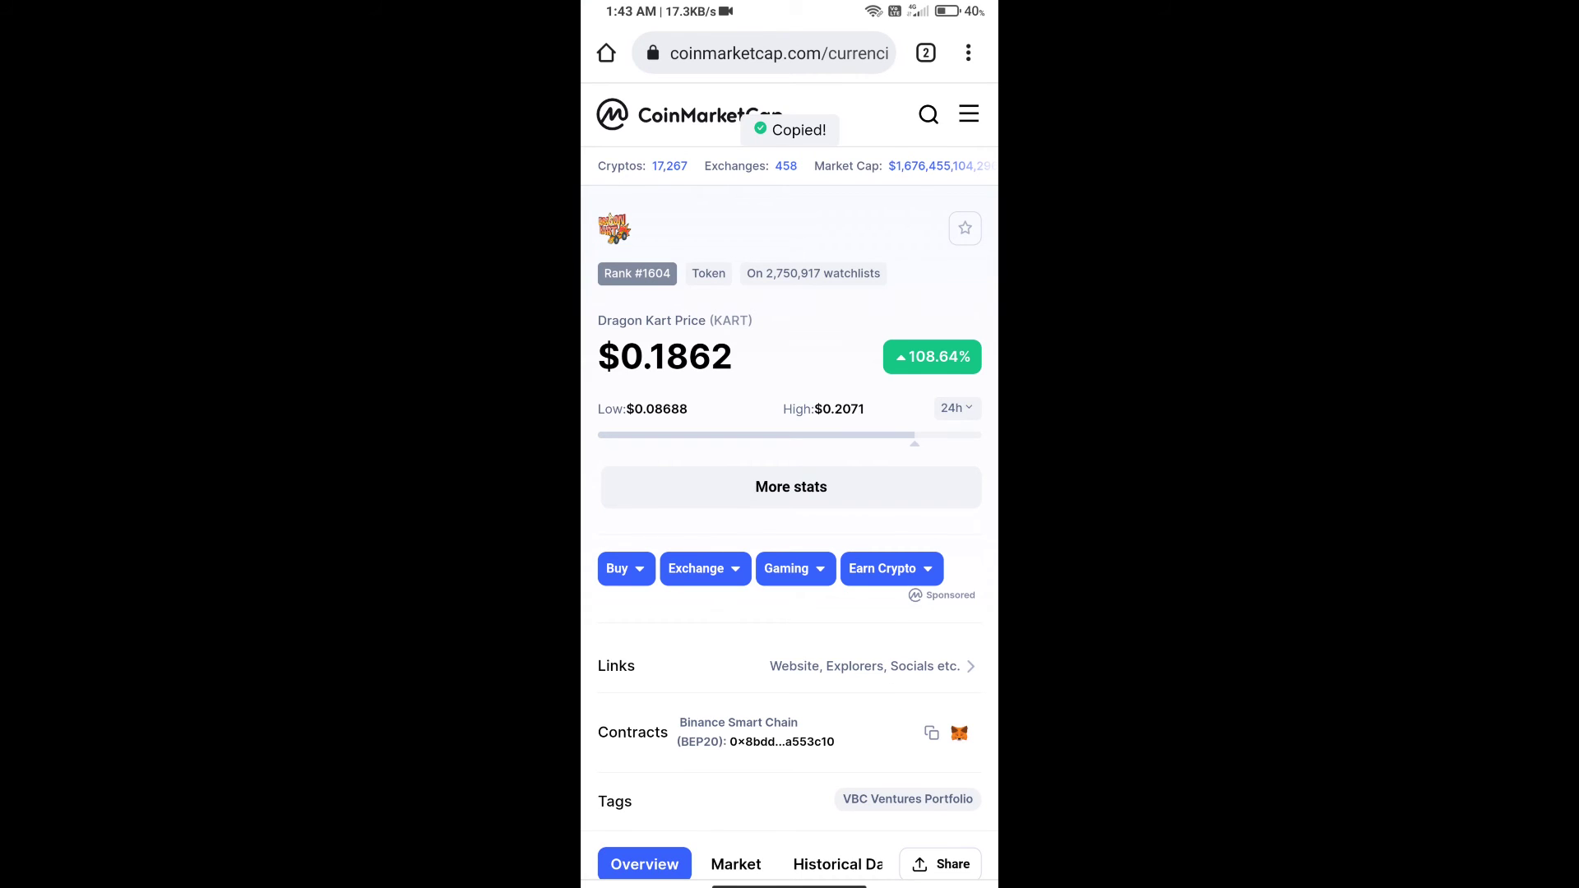
{"action": "left_click_drag", "start_coordinate": [790, 881], "coordinate": [789, 618]}
{"action": "left_click", "coordinate": [888, 555]}
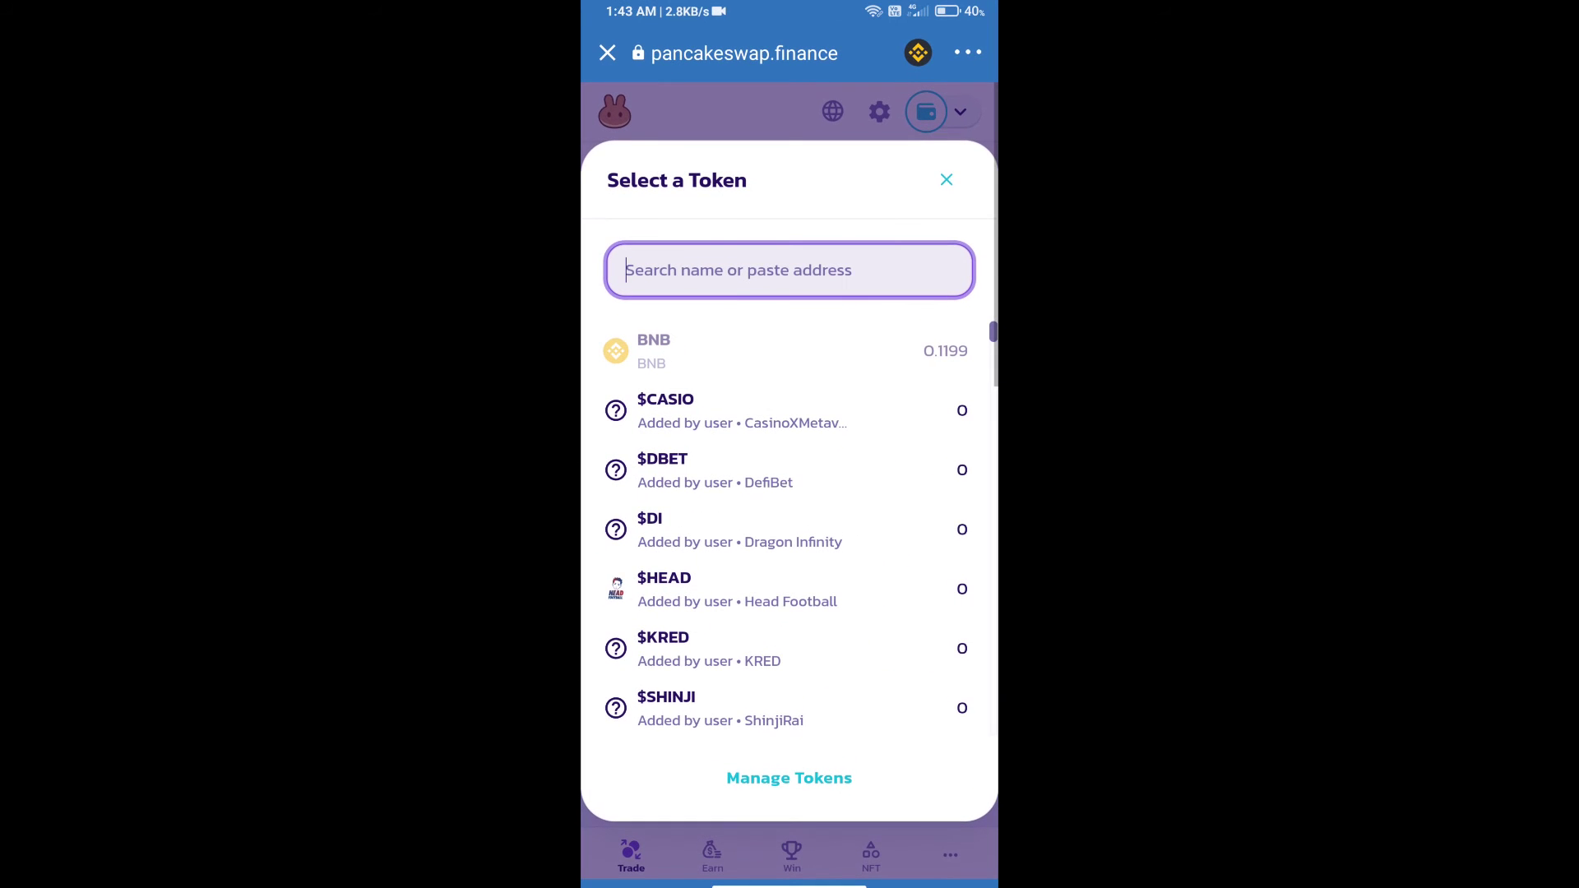
Step: Paste the KART contract address, then import Dragon Kart (KART) as the output token
{"action": "left_click", "coordinate": [641, 269]}
{"action": "left_click", "coordinate": [632, 222]}
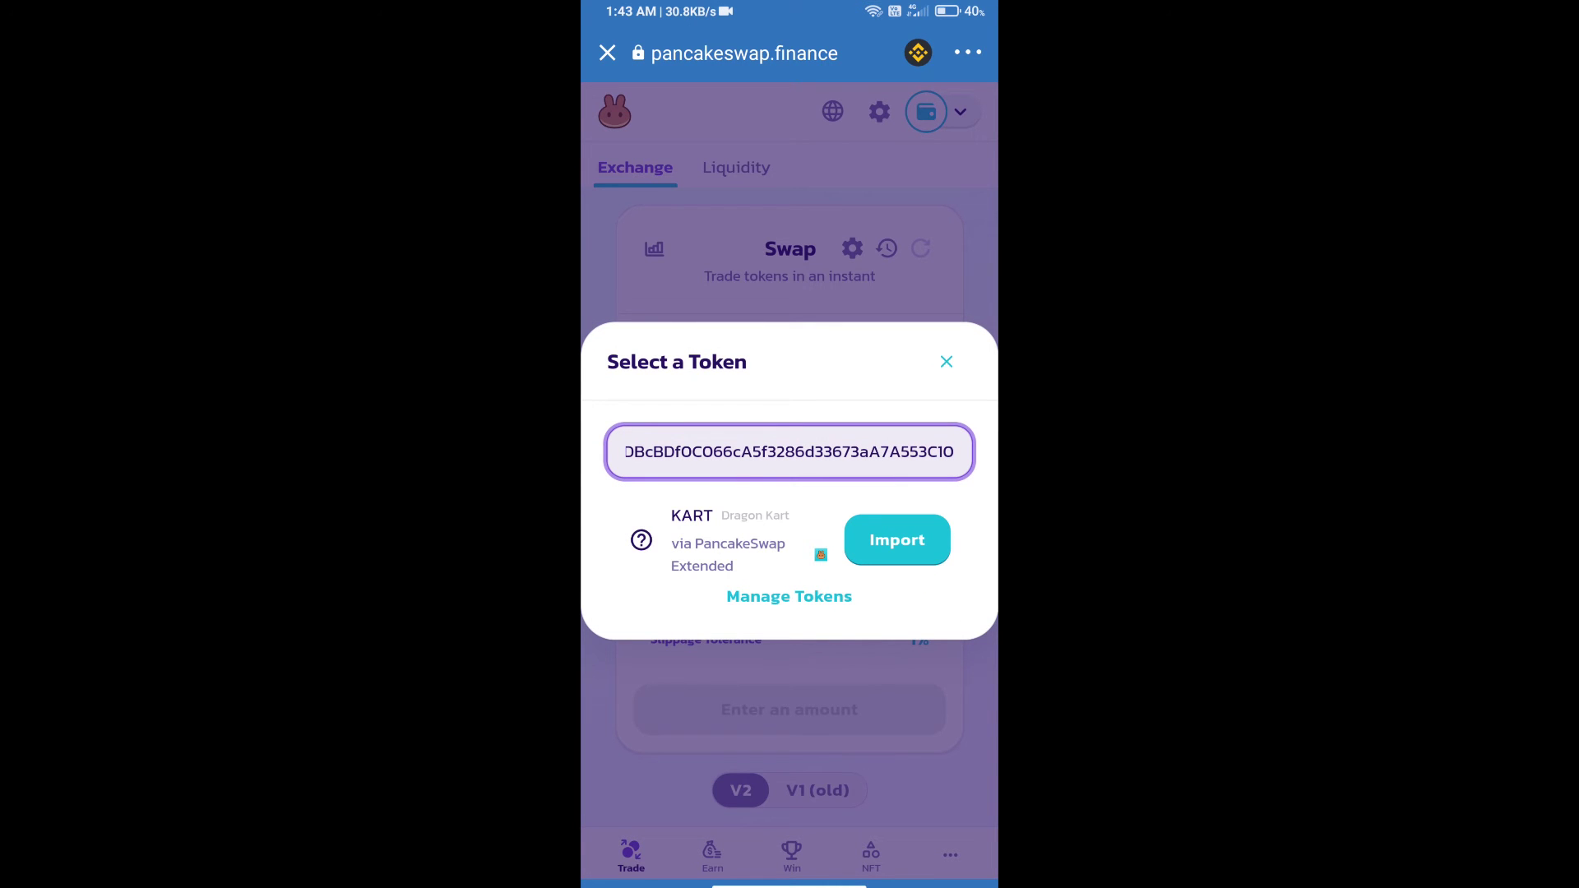
{"action": "left_click", "coordinate": [897, 539]}
{"action": "left_click", "coordinate": [624, 707]}
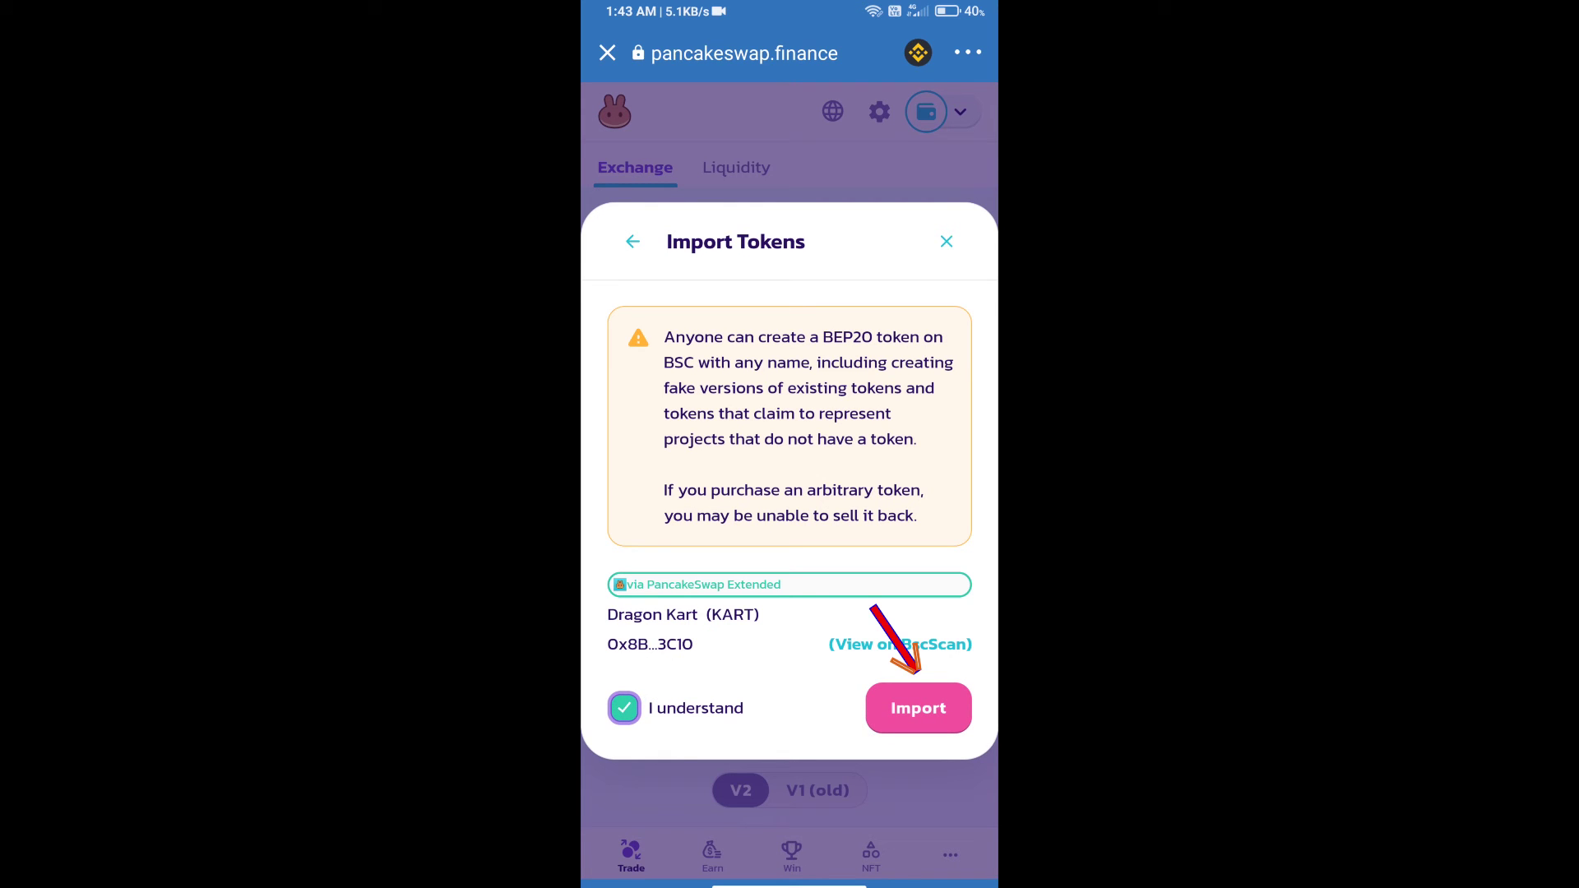
{"action": "left_click", "coordinate": [919, 707]}
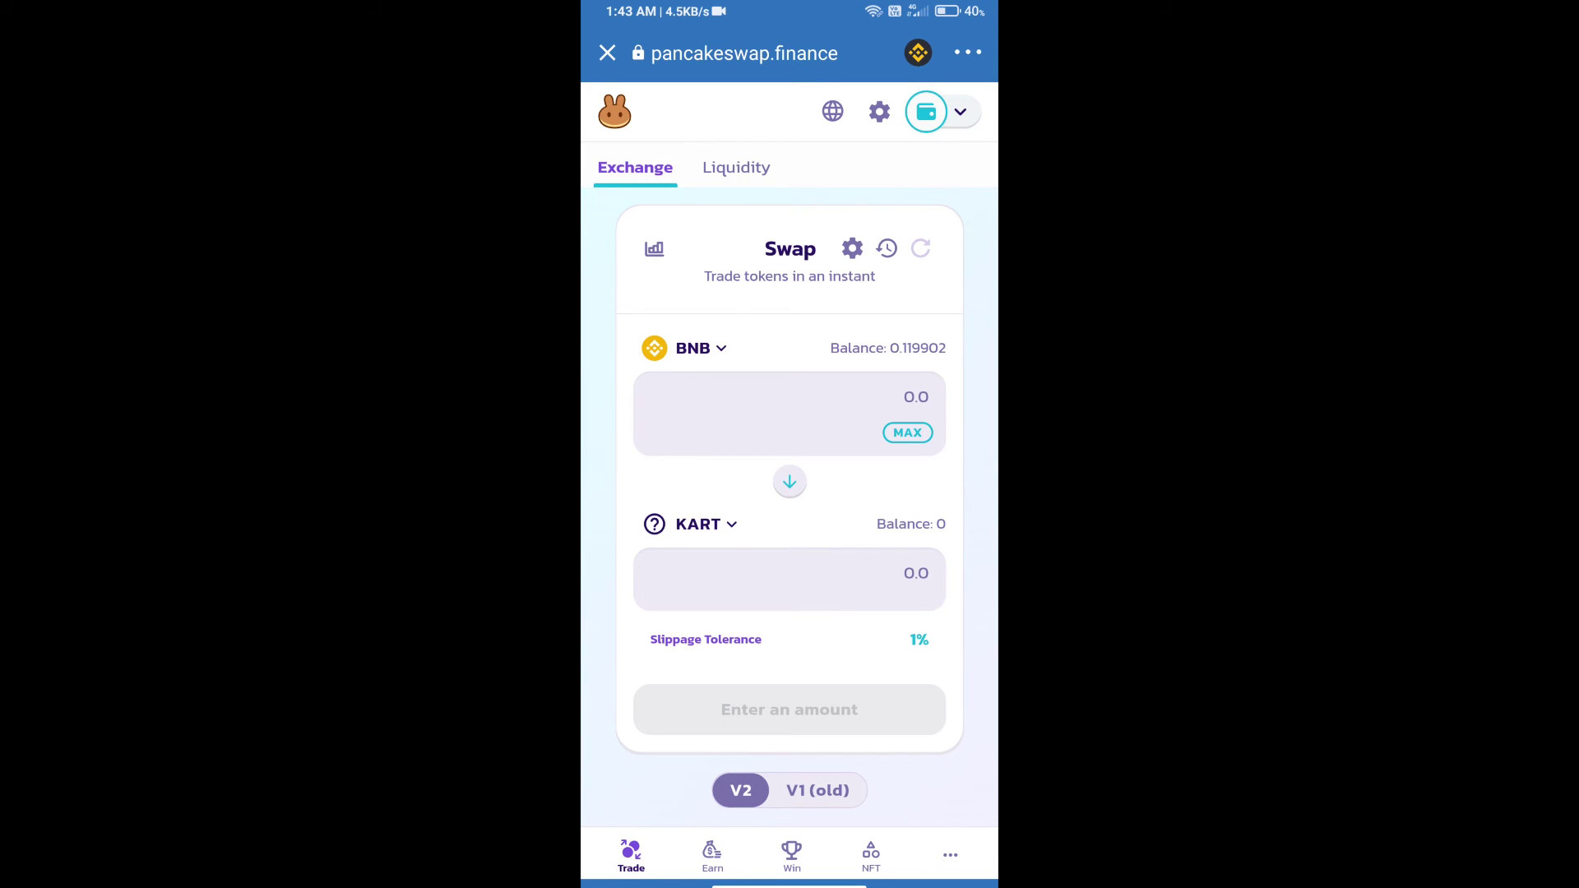
{"action": "left_click", "coordinate": [852, 249]}
Step: Set a custom 1% slippage tolerance and return to the swap
{"action": "left_click", "coordinate": [933, 733]}
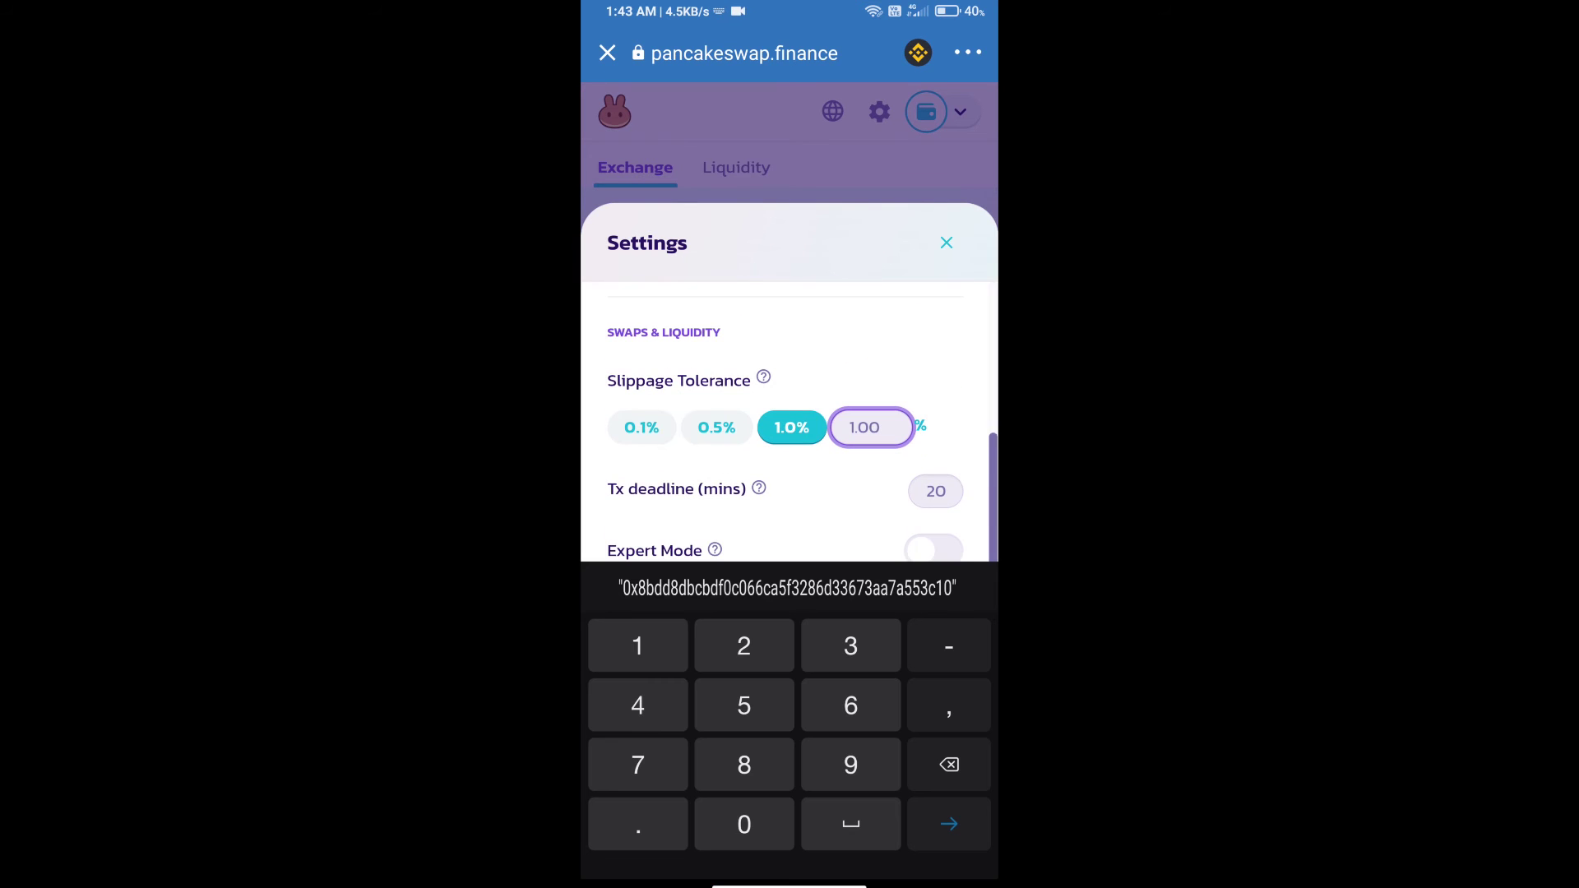
{"action": "type", "text": "1"}
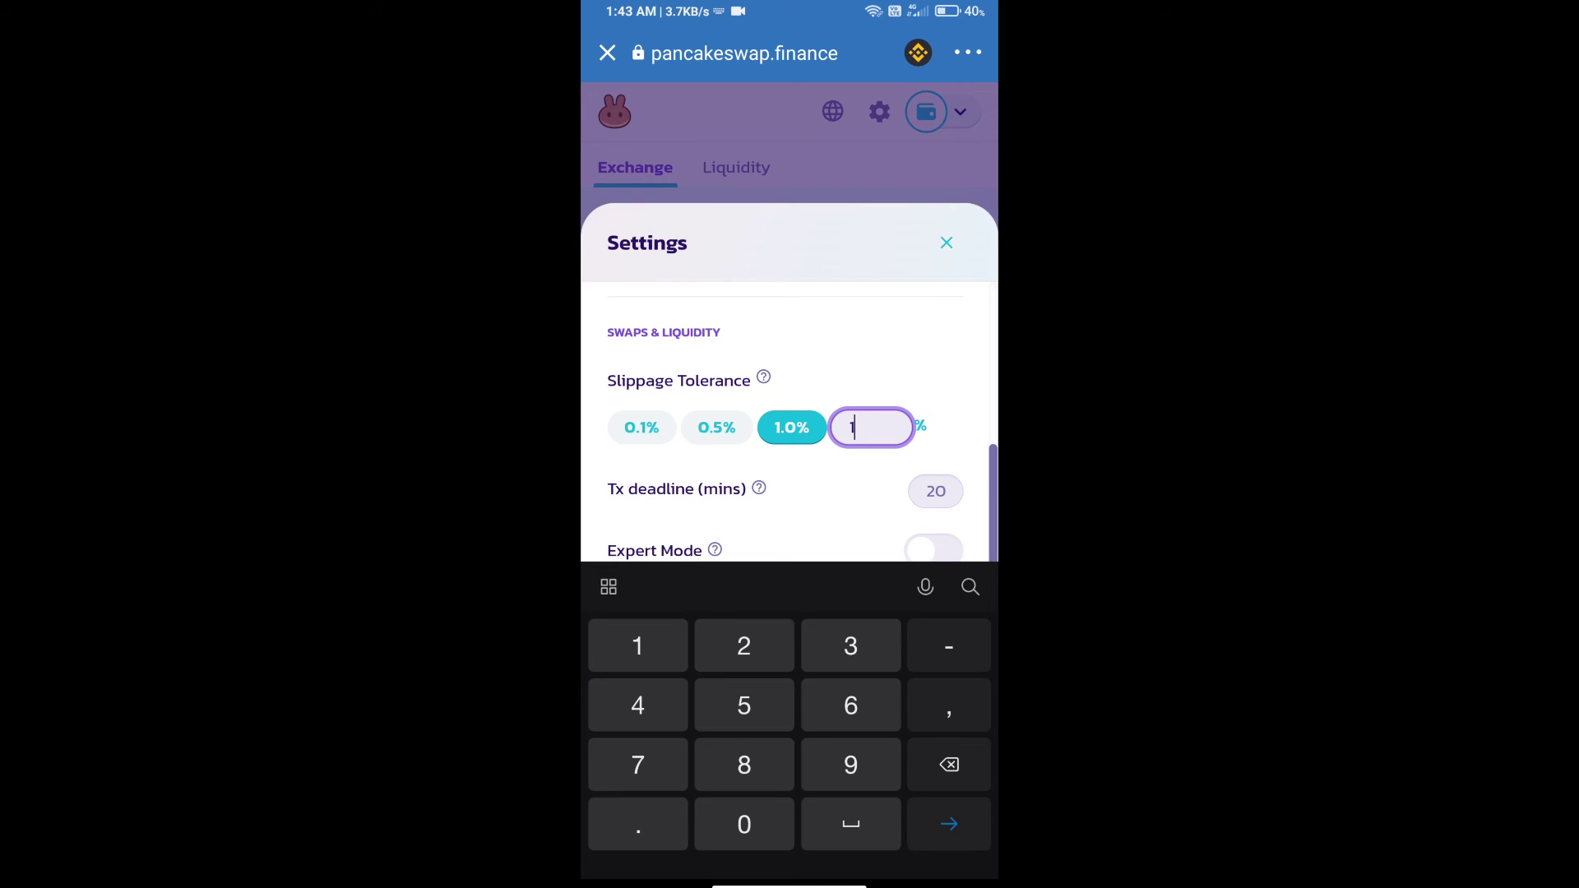
{"action": "left_click", "coordinate": [945, 242]}
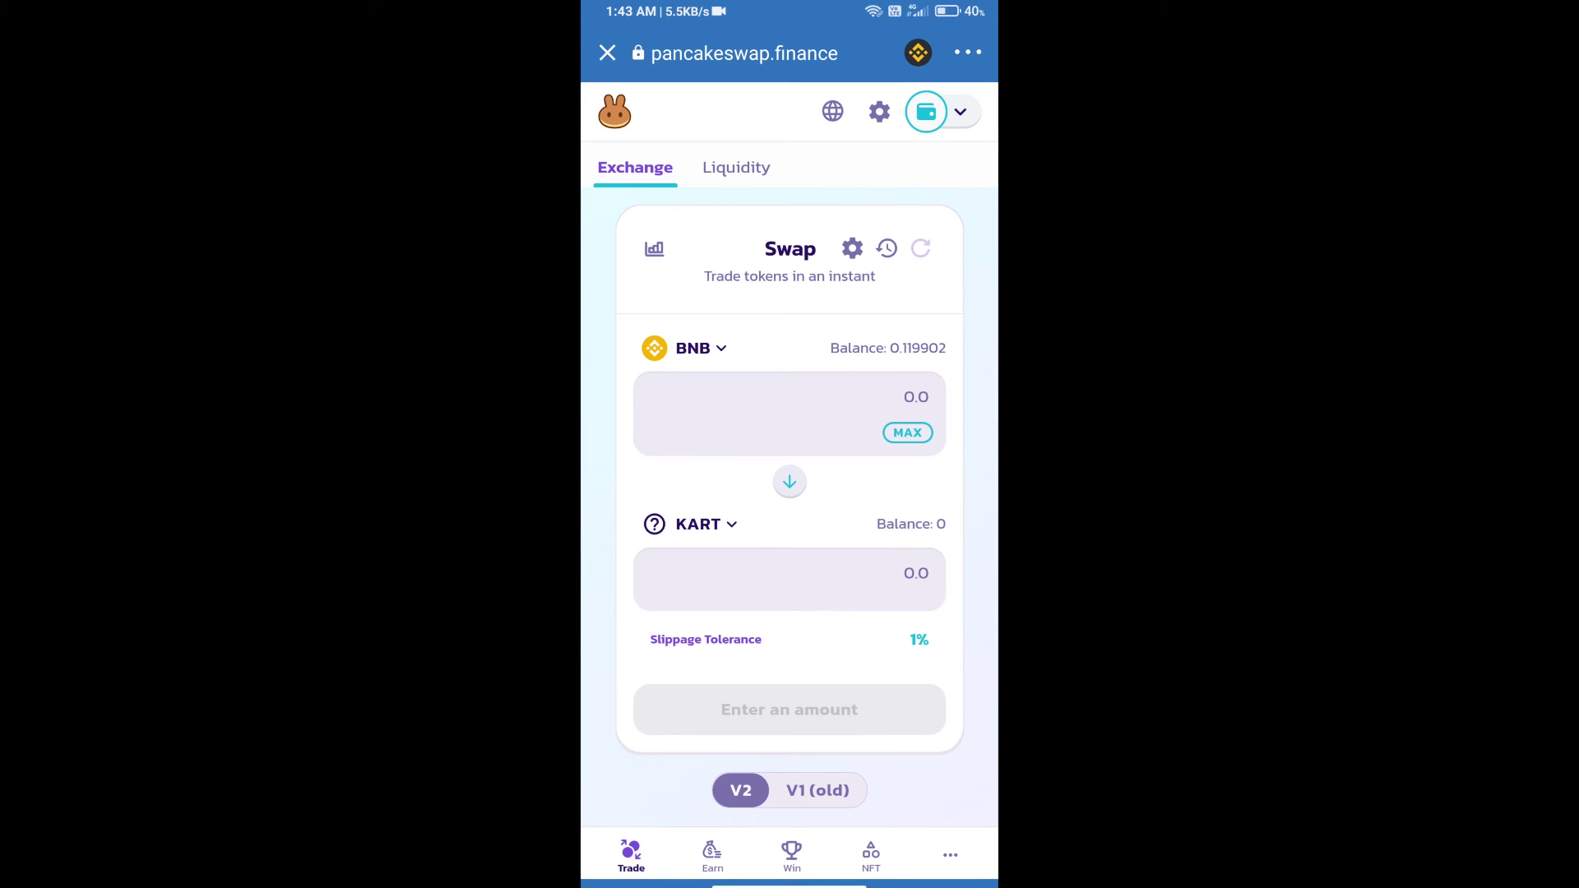
{"action": "left_click", "coordinate": [789, 573]}
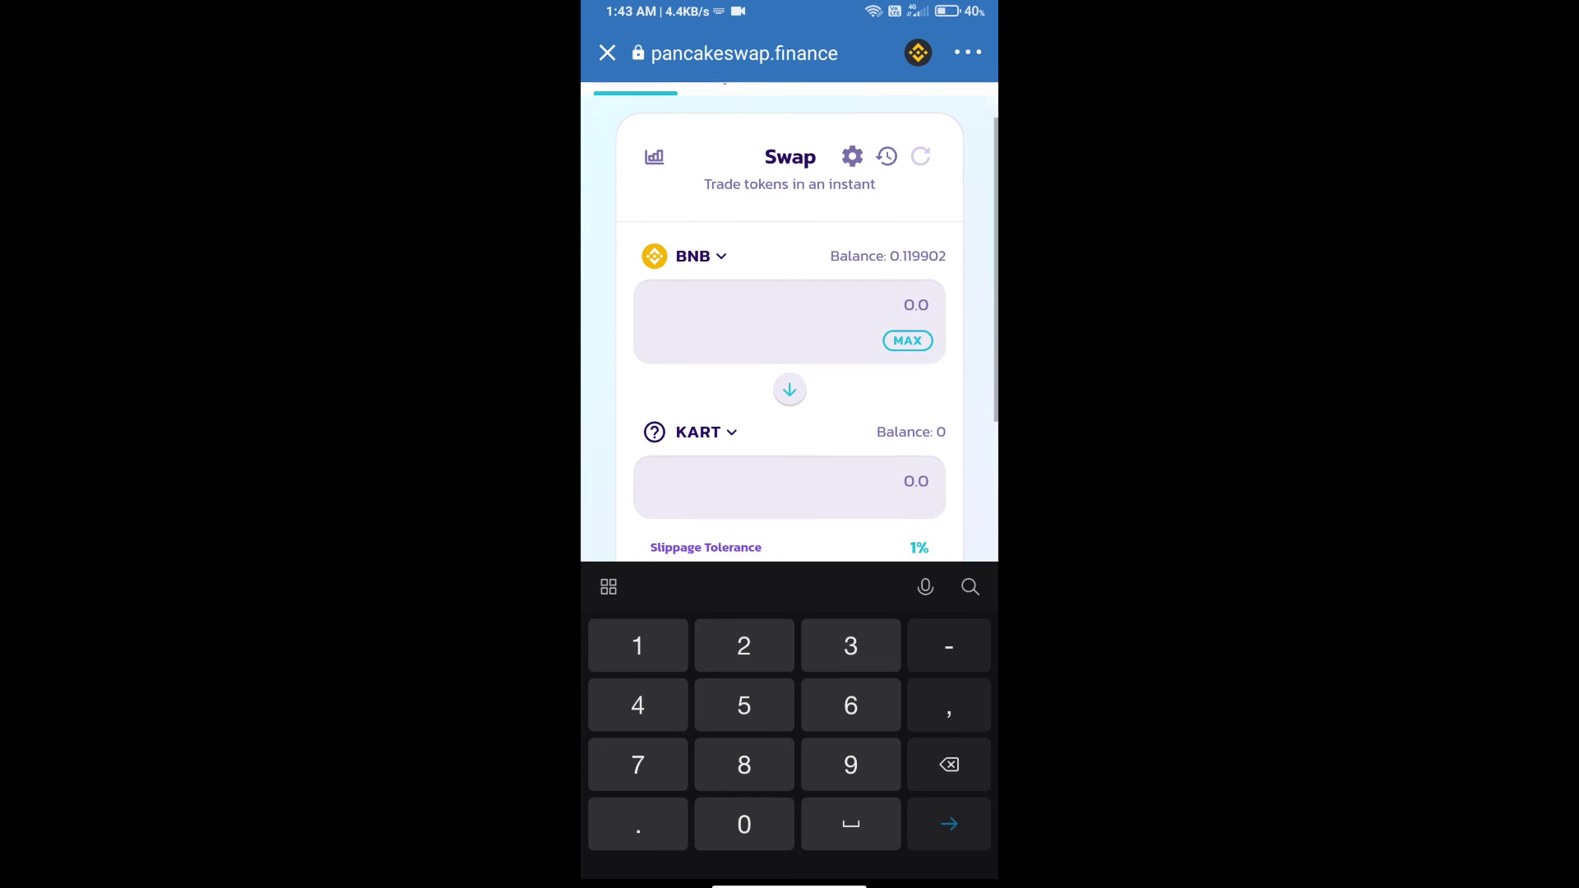
{"action": "type", "text": "1"}
{"action": "scroll", "coordinate": [789, 370], "scroll_direction": "down", "scroll_amount": 5}
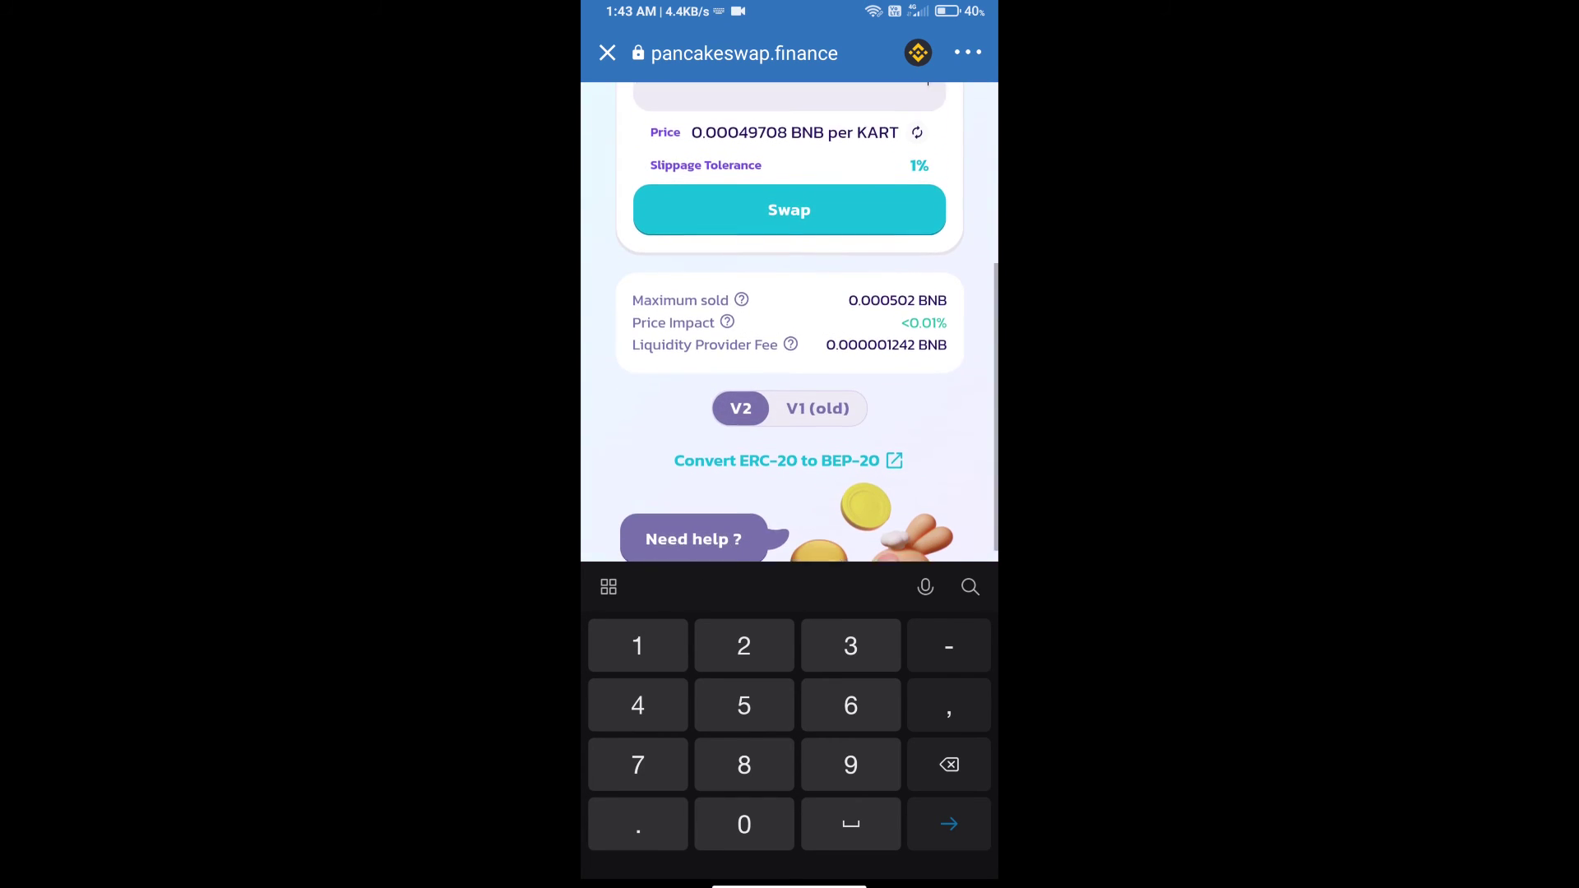
Step: Review and confirm the swap of about 0.000497 BNB for 1 KART
{"action": "left_click", "coordinate": [789, 141]}
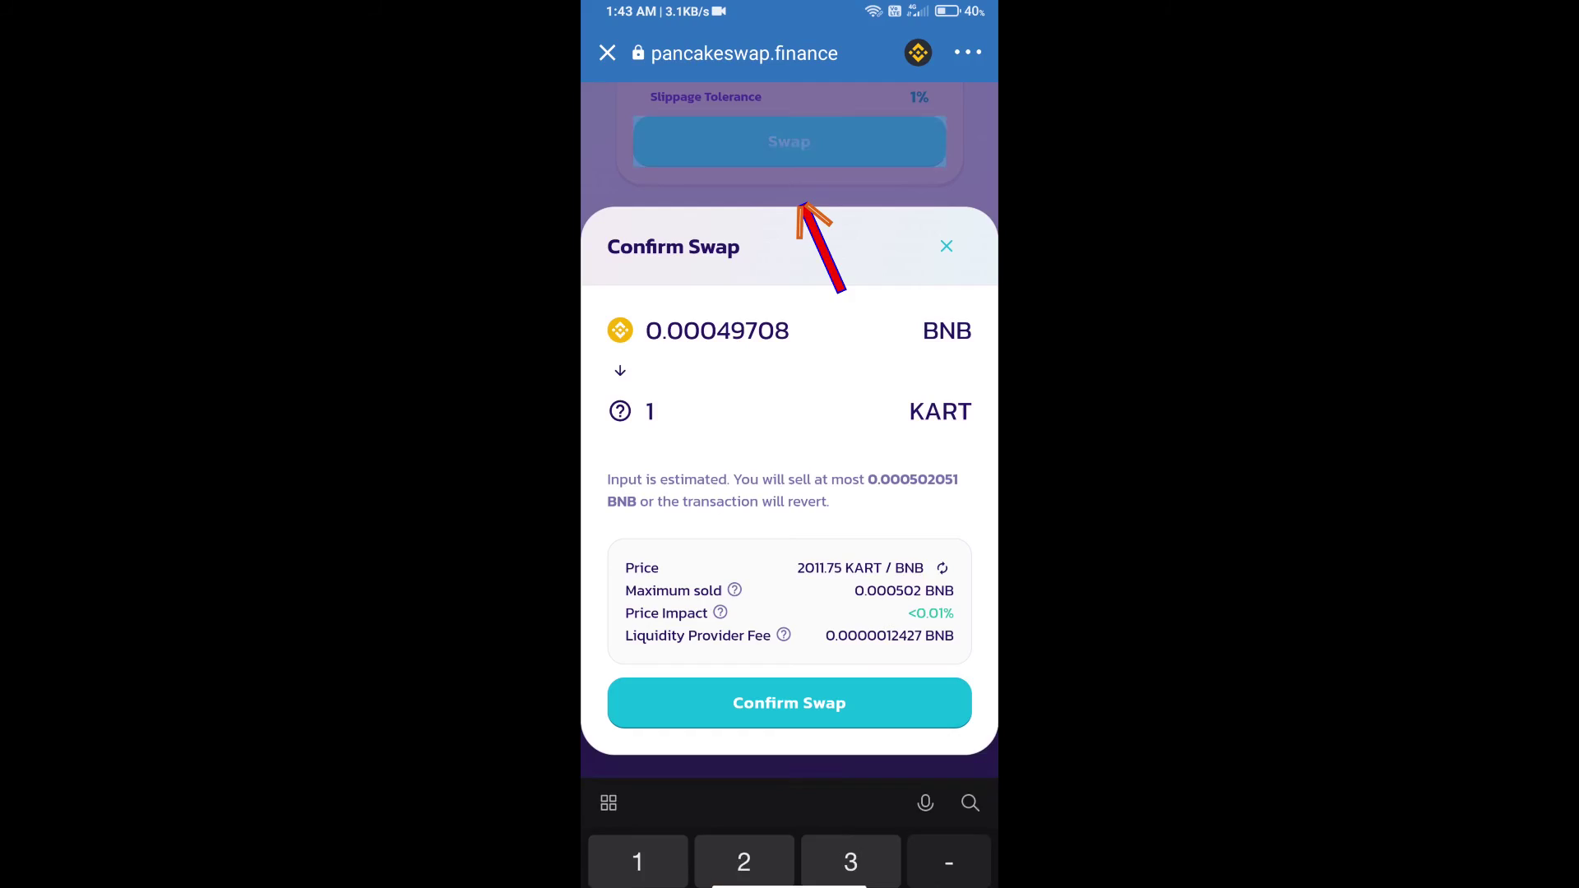